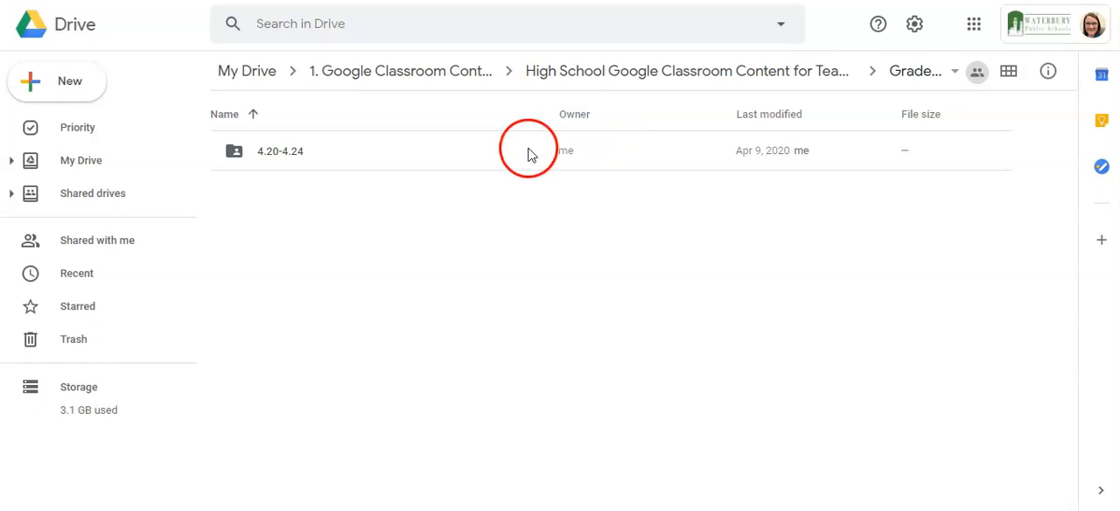
- Open the 4.20-4.24 folder and make a copy of the "Copy of Distance Learning Weekly Quiz" form
double_click(292, 155)
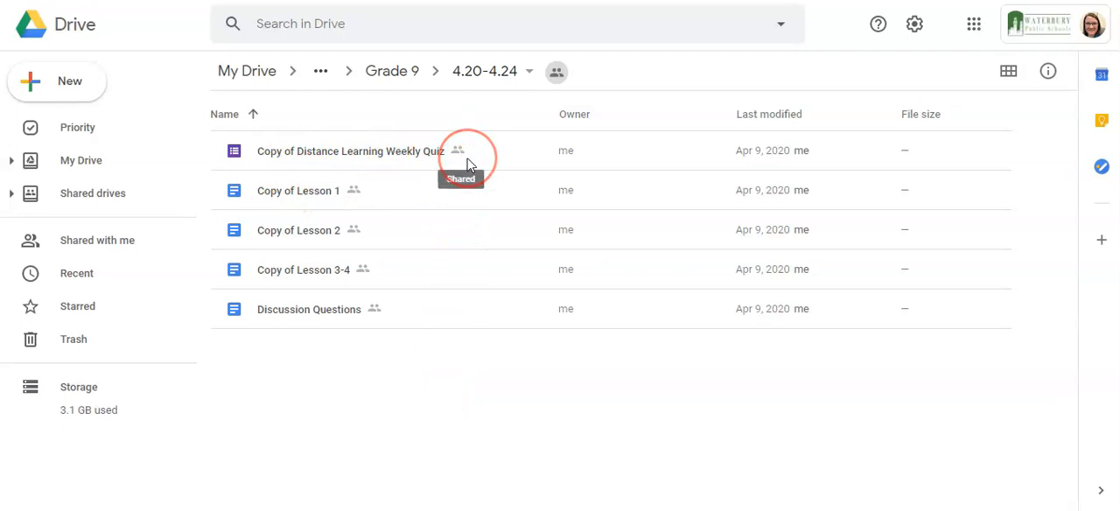
click(405, 158)
click(402, 154)
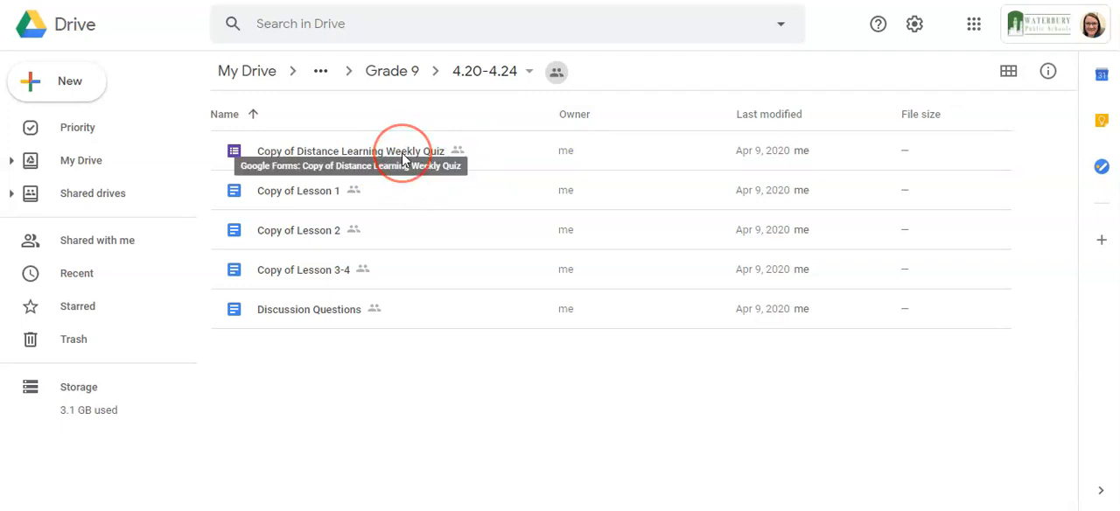
right_click(400, 157)
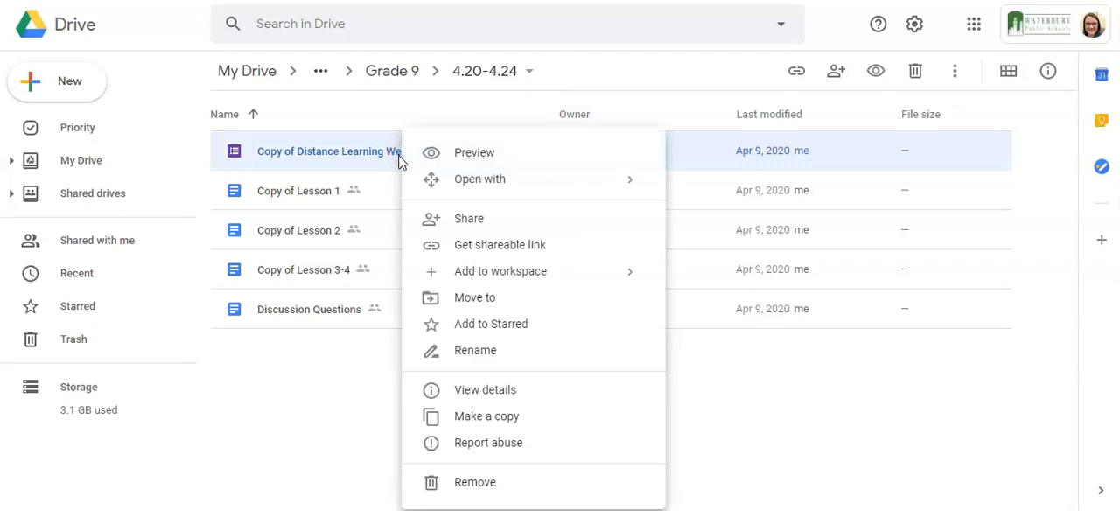
click(465, 419)
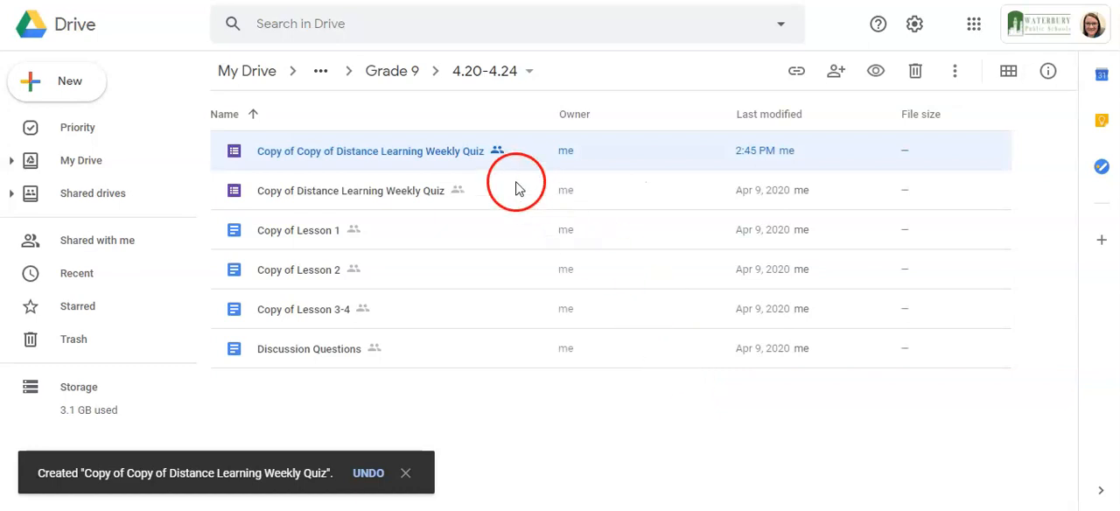
- Move the duplicated weekly quiz into the Grade 9 folder inside "1. Google Classroom Content", accepting the access change
double_click(444, 158)
right_click(444, 161)
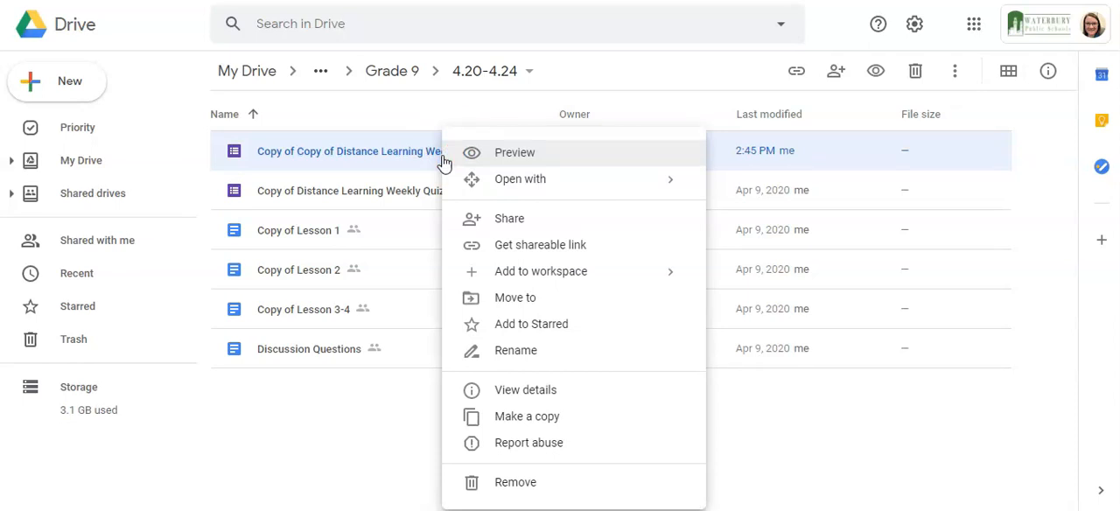
click(525, 300)
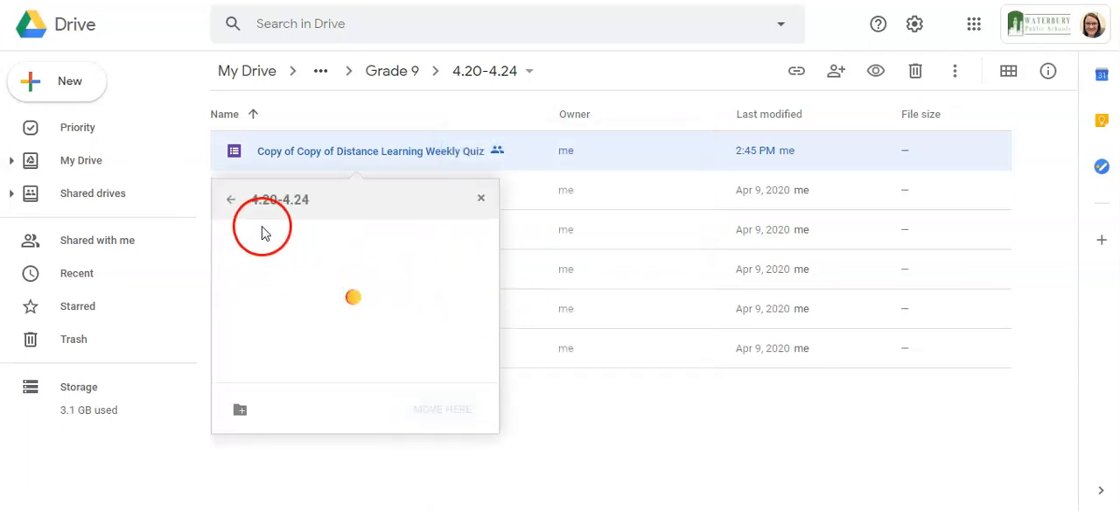
click(235, 203)
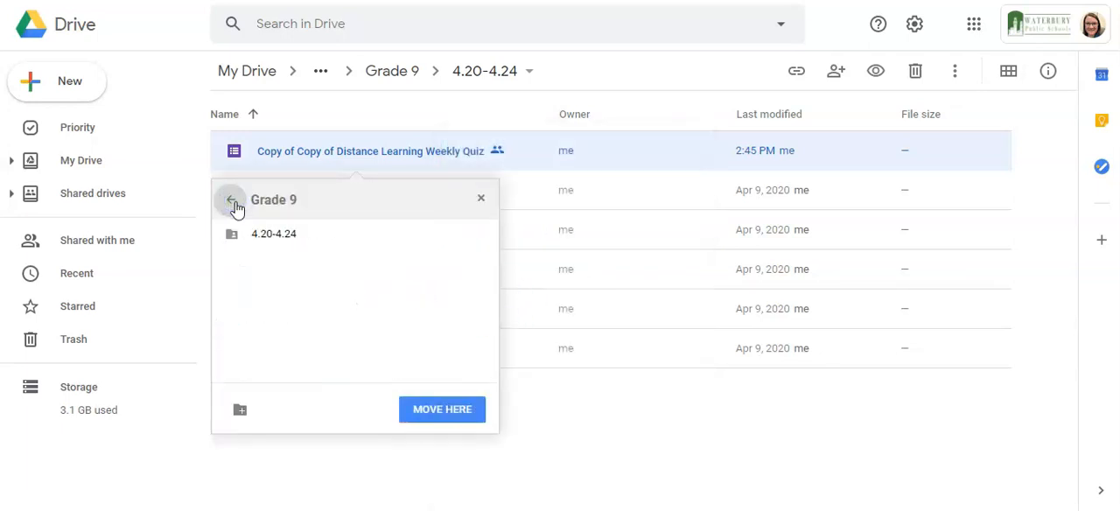
click(234, 203)
click(234, 203)
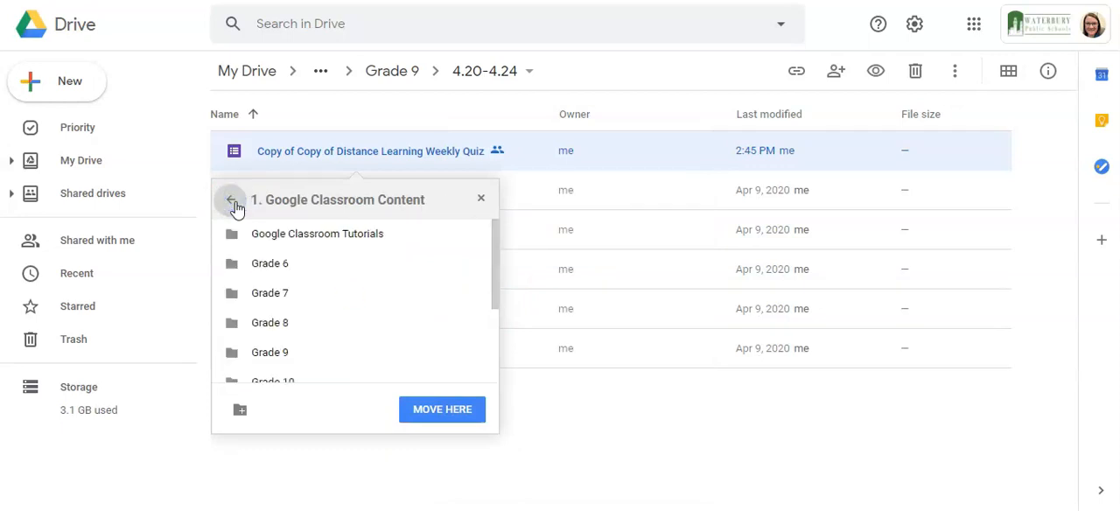
click(259, 357)
click(466, 423)
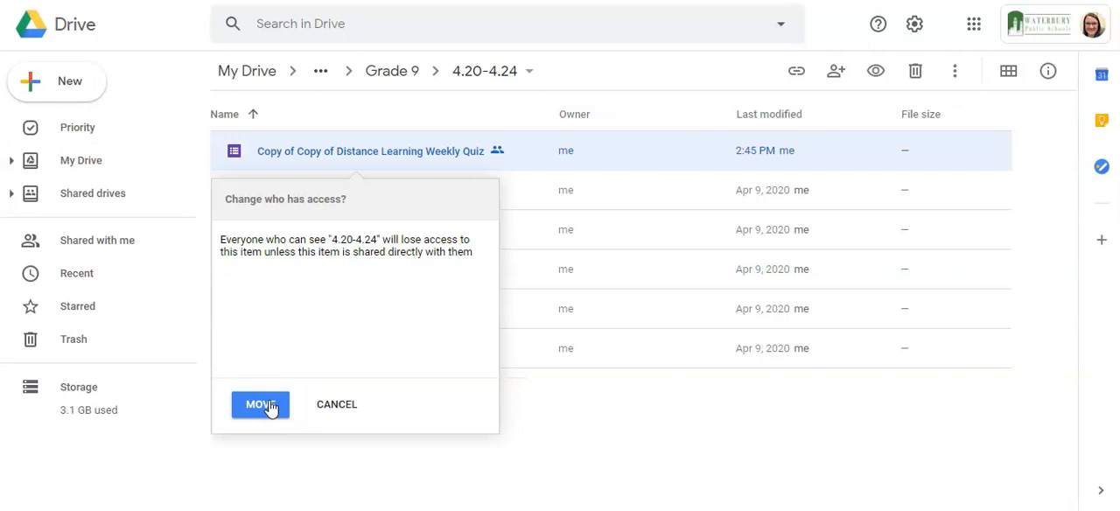
click(261, 405)
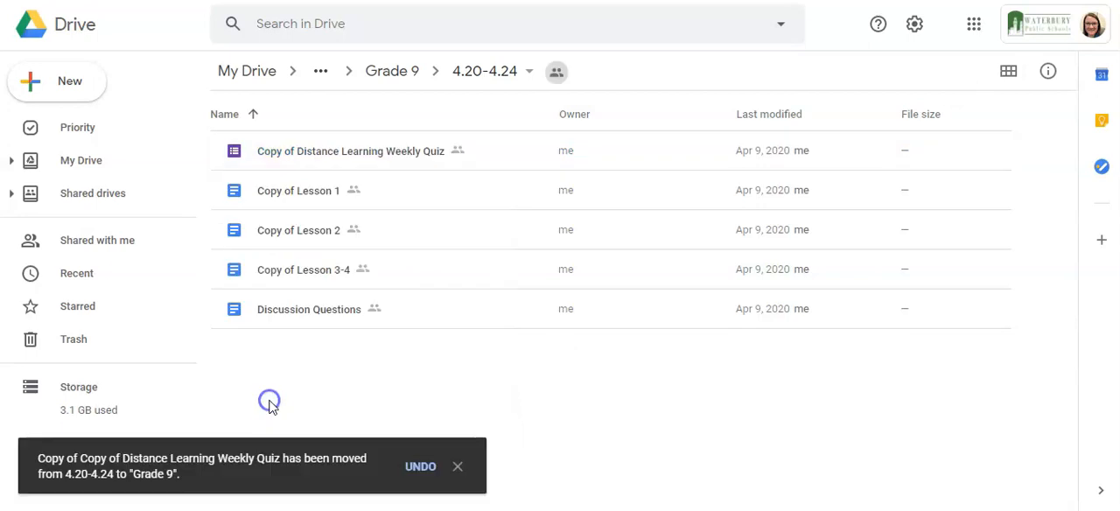
- Open the Grade 9 folder under "1. Google Classroom Content" to check for the moved quiz copy
click(88, 171)
double_click(268, 151)
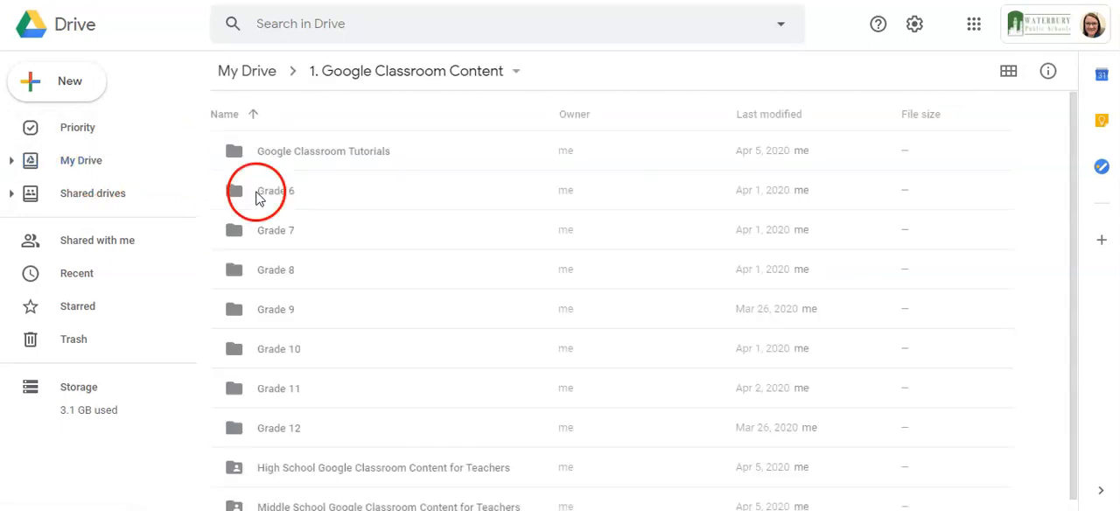
double_click(277, 310)
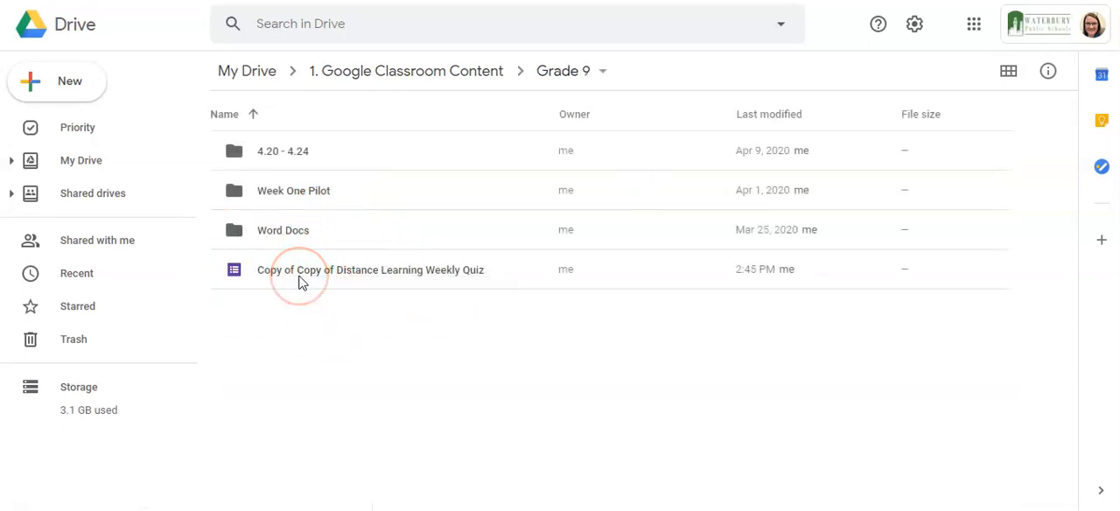
click(383, 196)
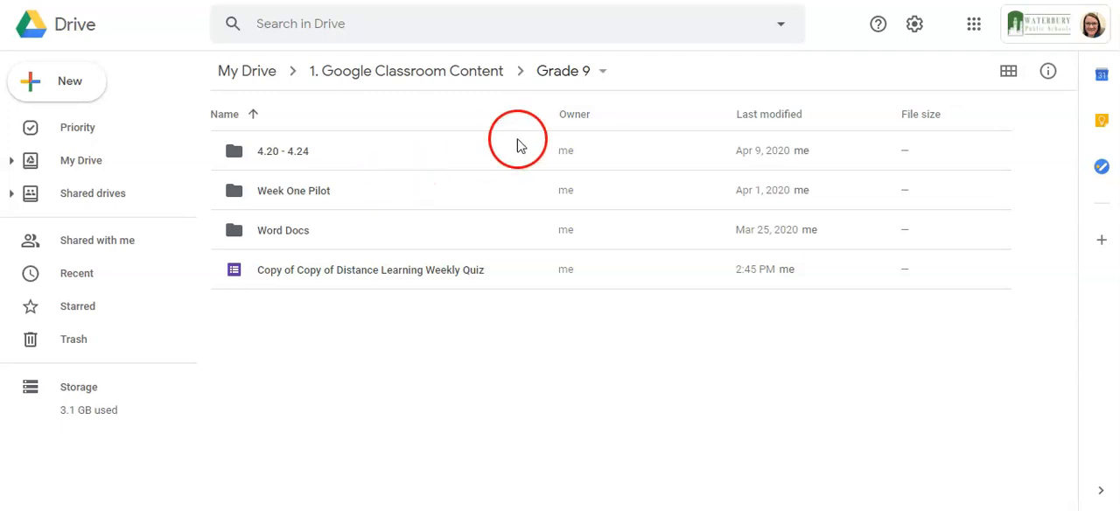
- Switch to Google Classroom and open the classwork of Sample Class
click(975, 26)
click(1051, 101)
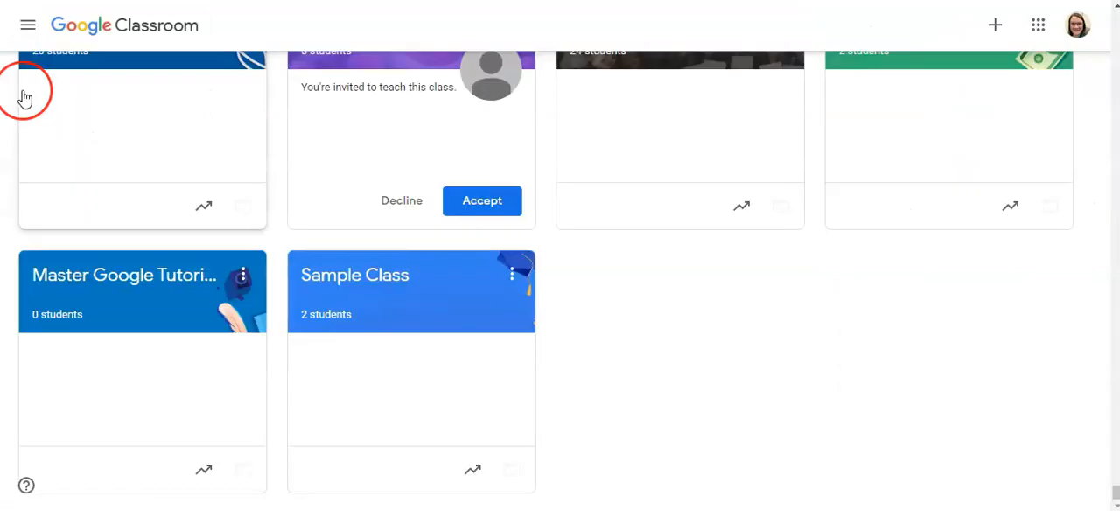
click(355, 263)
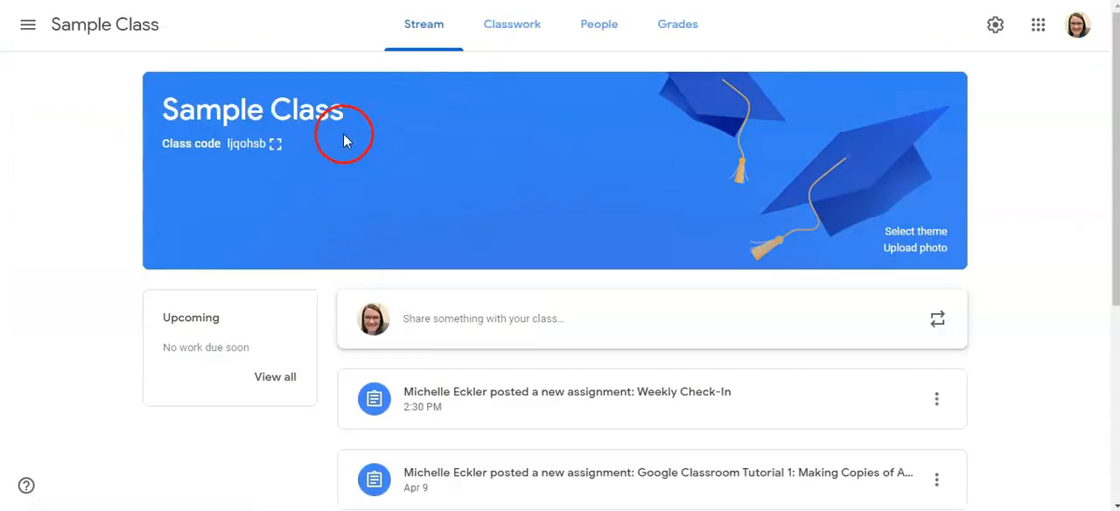
click(481, 37)
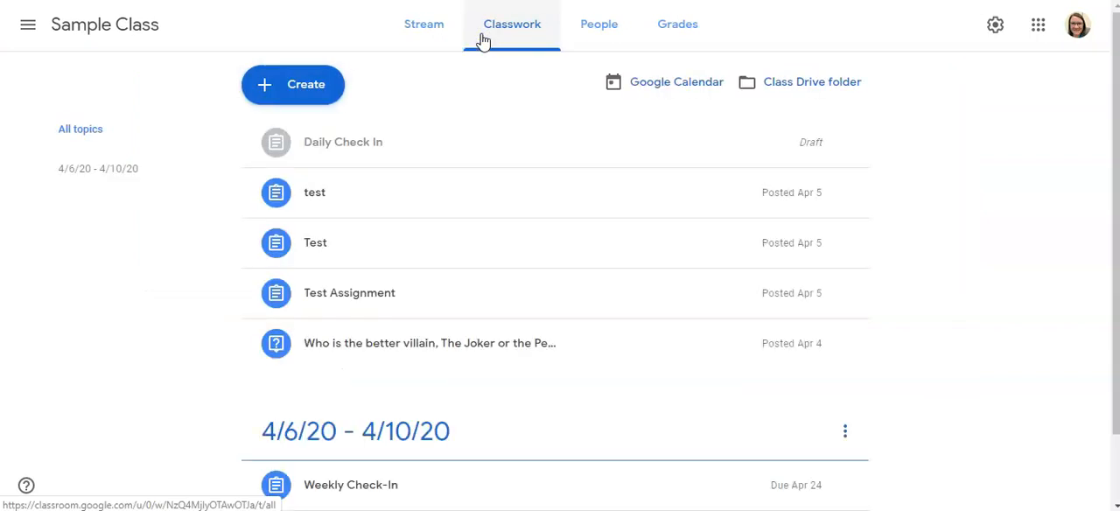
- Create a quiz assignment titled "Poetry Week One Quiz"
click(310, 81)
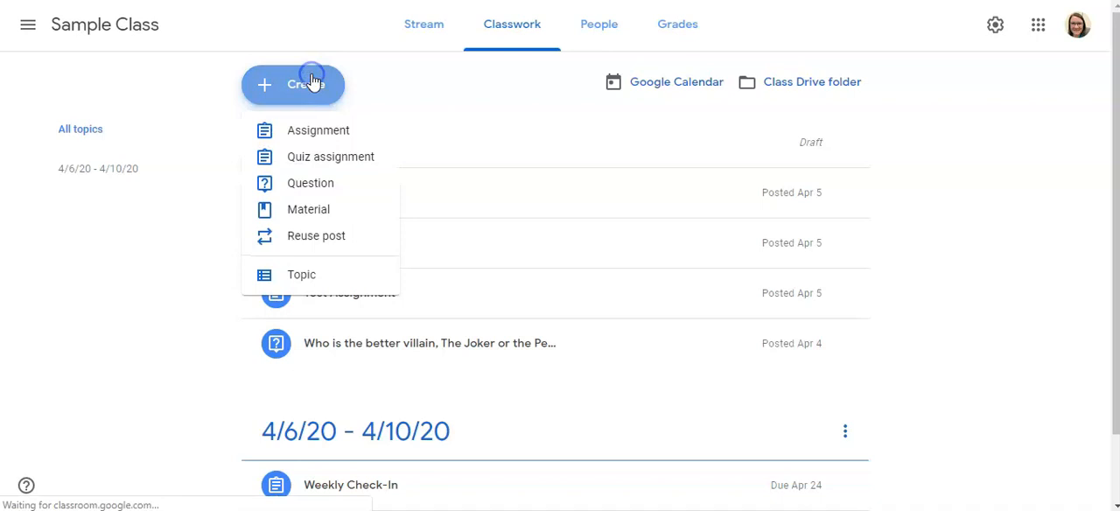
click(293, 164)
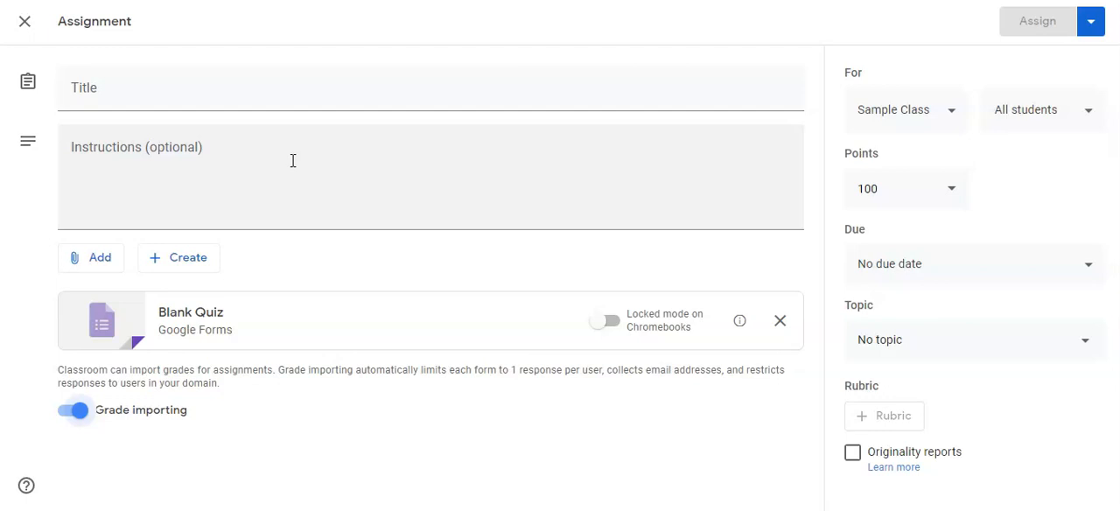
click(294, 95)
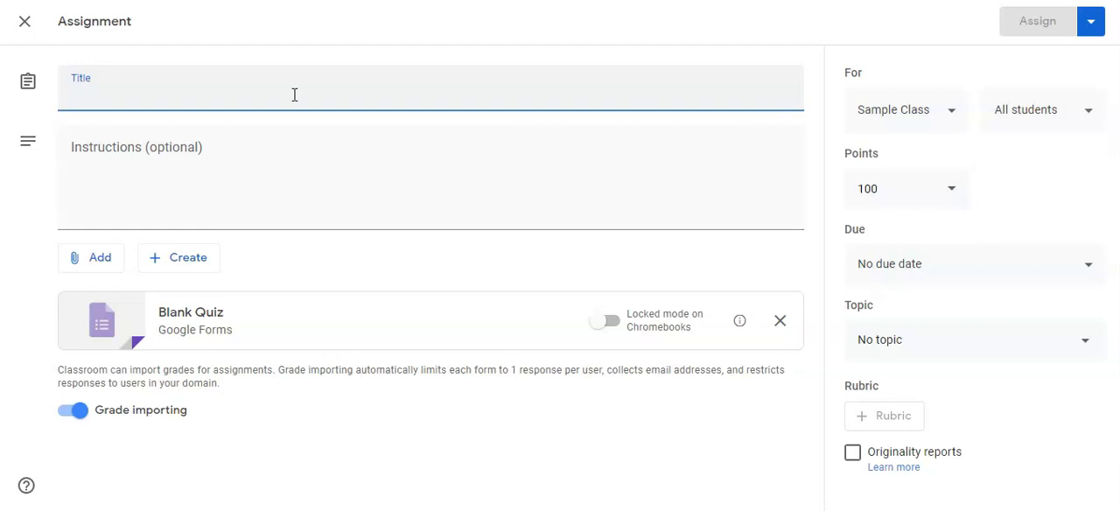
text(Poetry Week One Quiz)
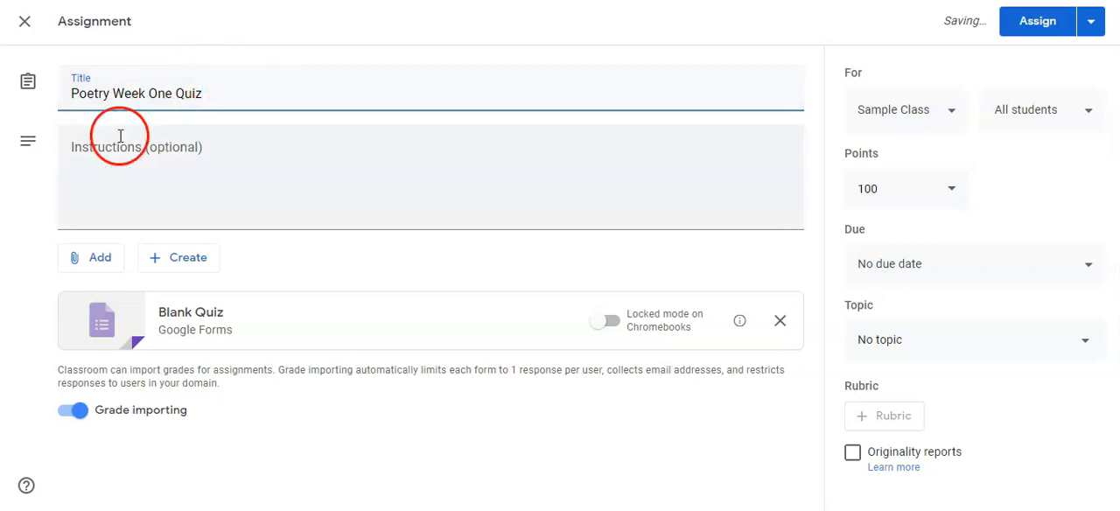
- Replace the Blank Quiz attachment with "Copy of Copy of Distance Learning Weekly Quiz" from the Grade 9 folder in My Drive
click(780, 320)
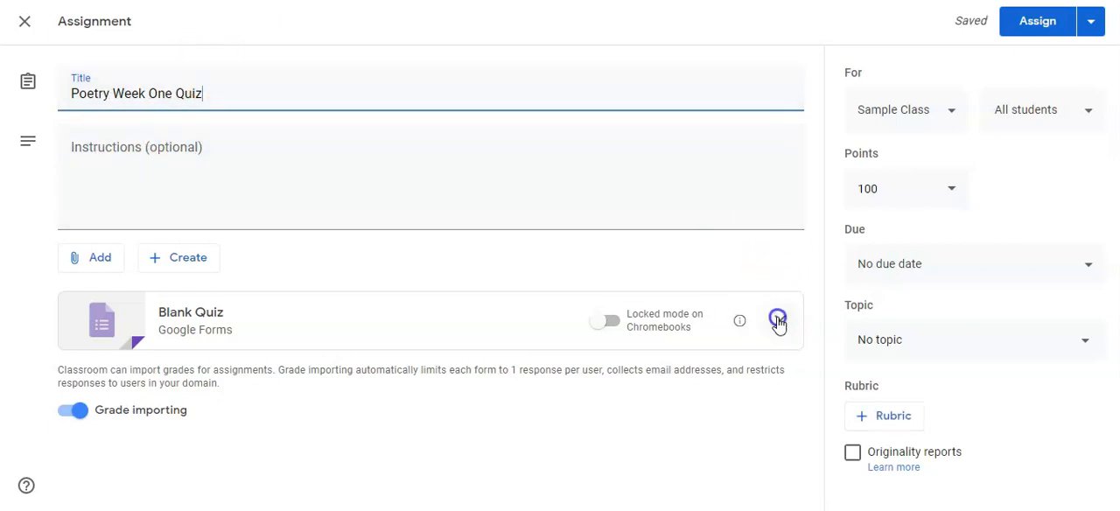
click(93, 262)
click(104, 296)
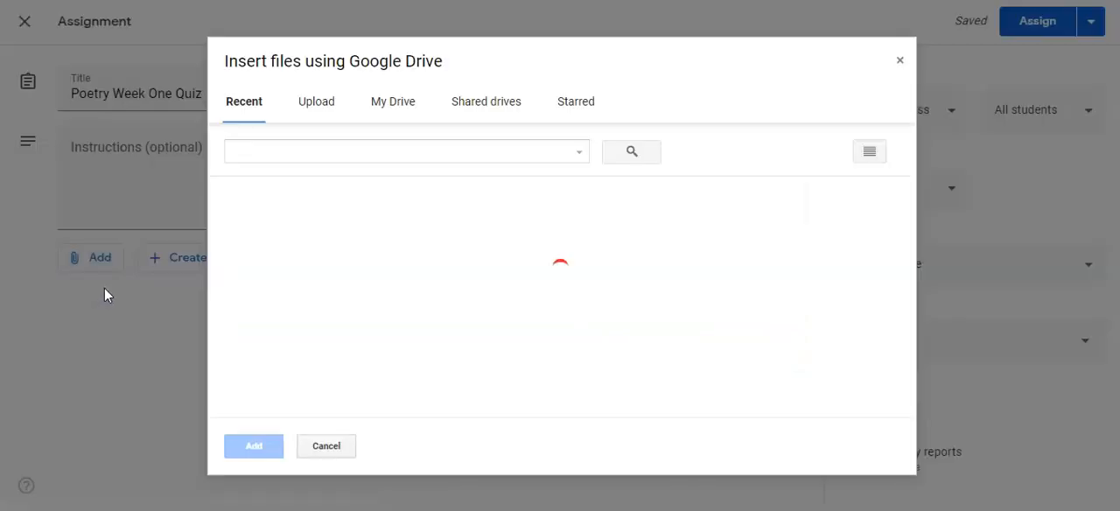
click(378, 110)
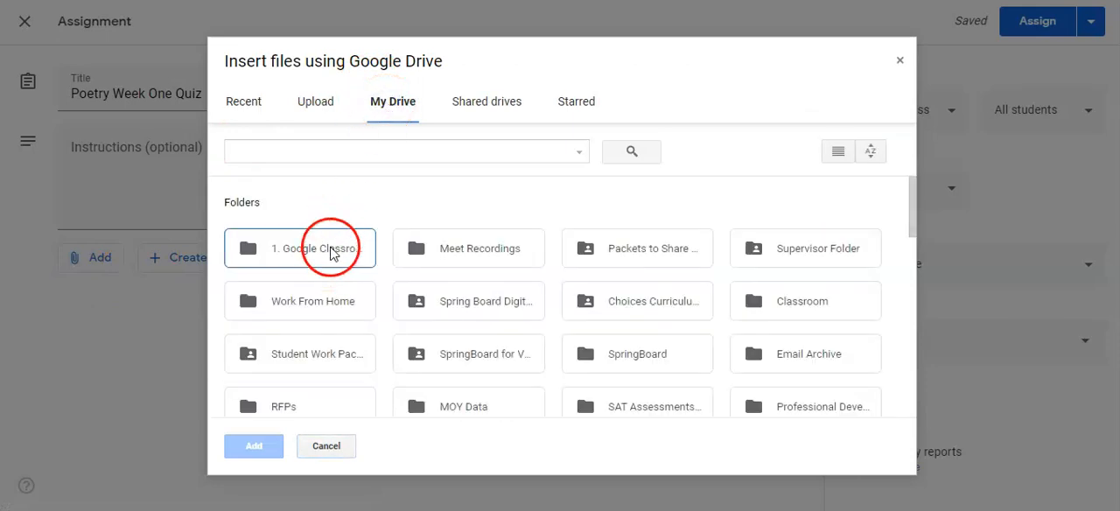
double_click(329, 249)
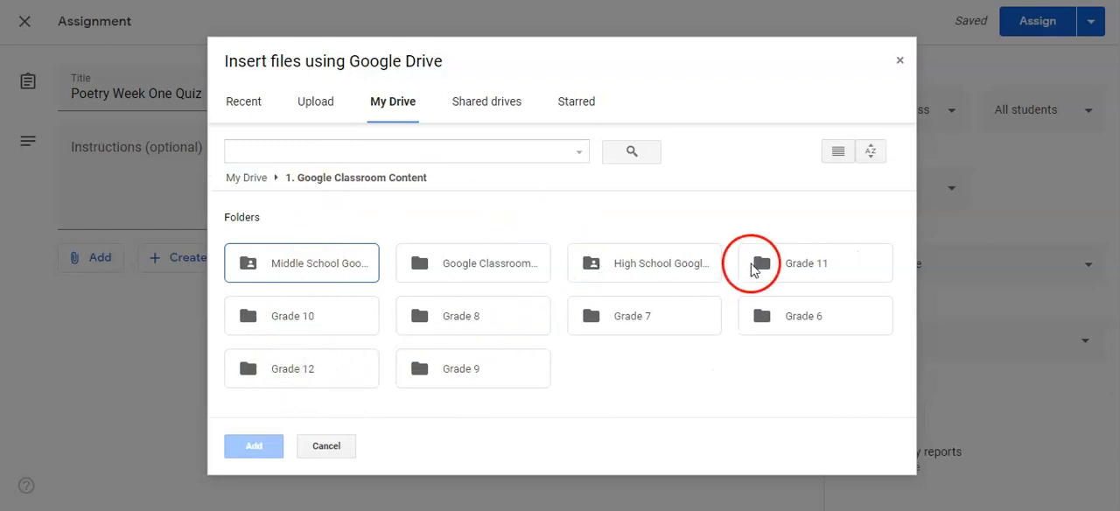
double_click(468, 377)
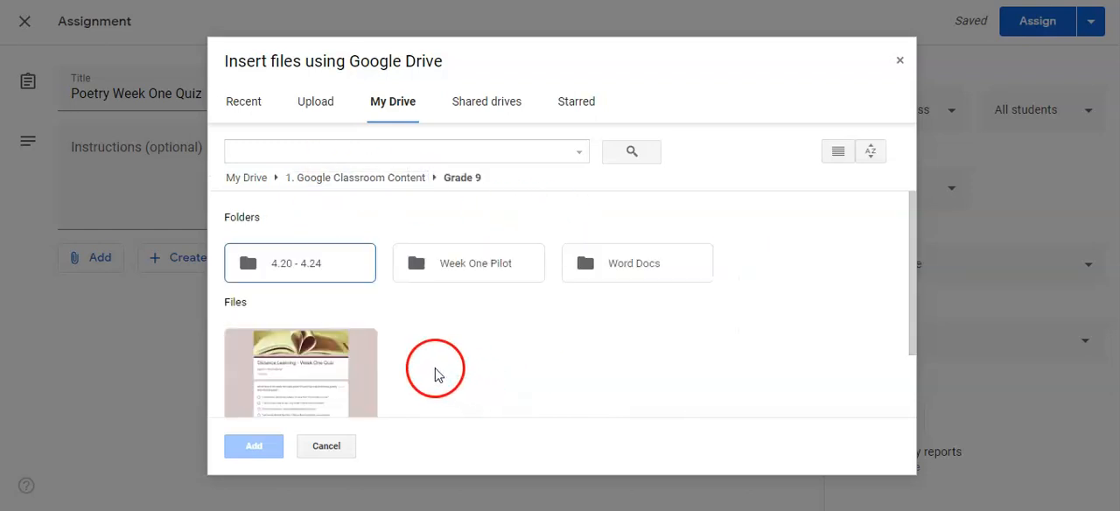
scroll(308, 368, down, 1)
click(313, 328)
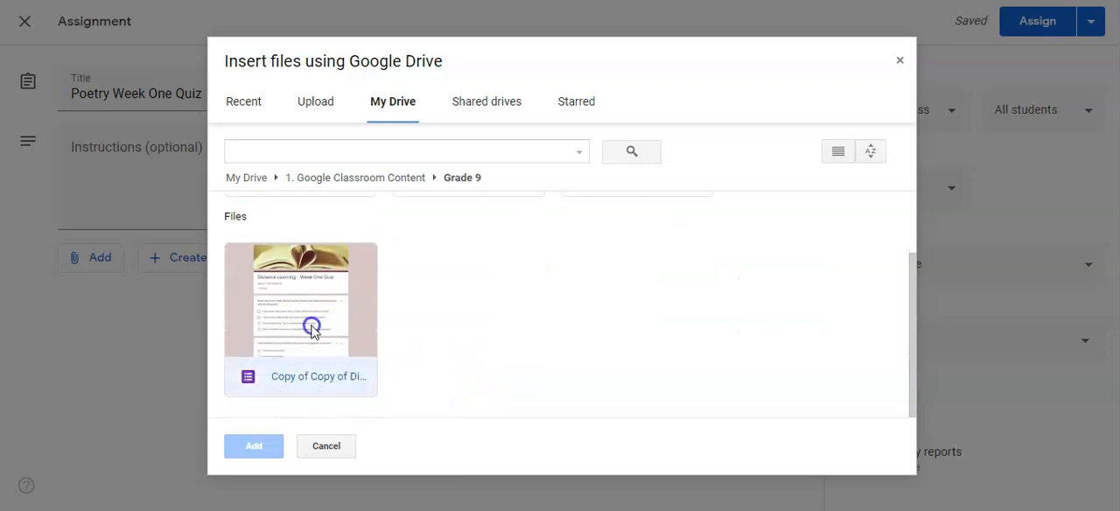
click(257, 451)
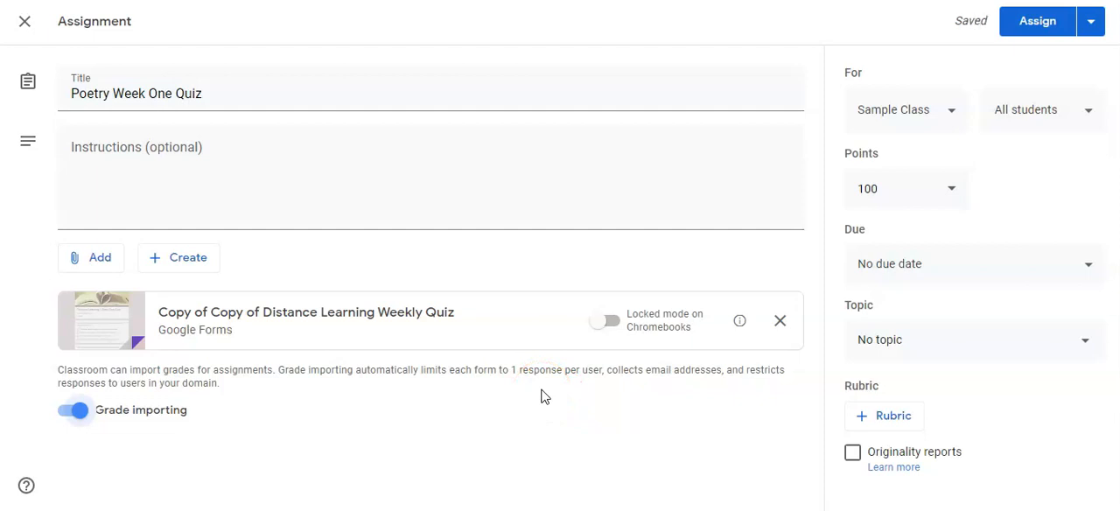
click(525, 406)
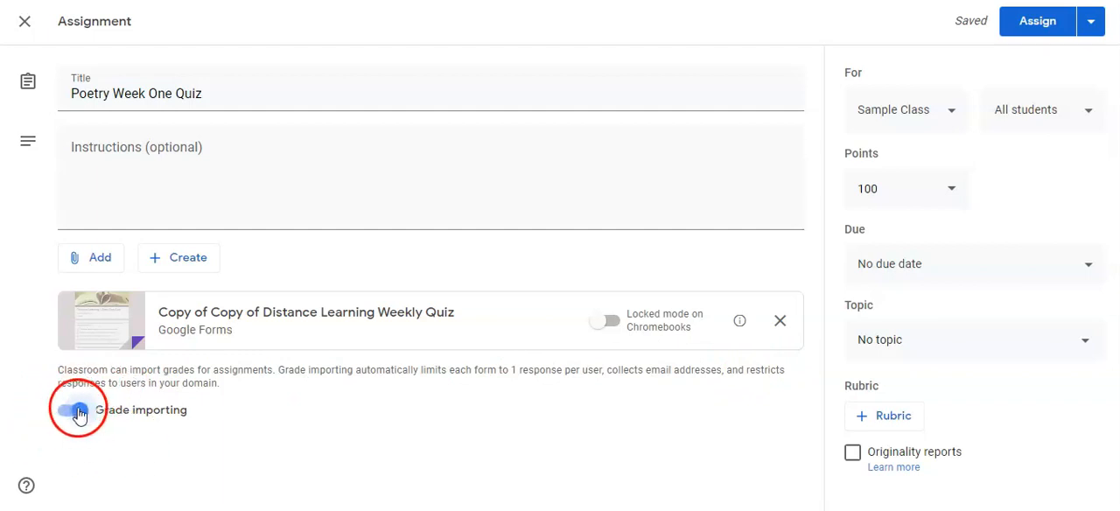
click(953, 118)
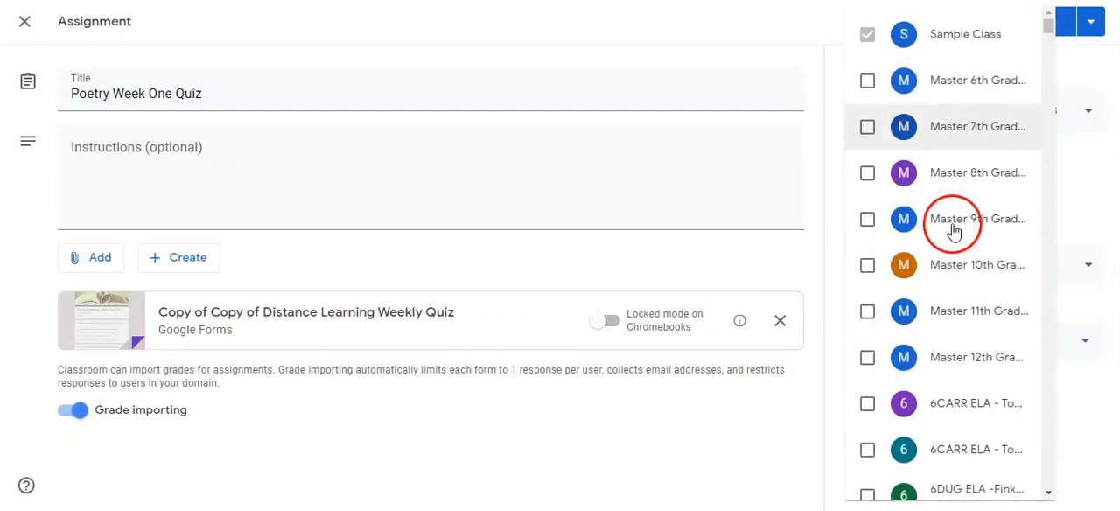
click(710, 471)
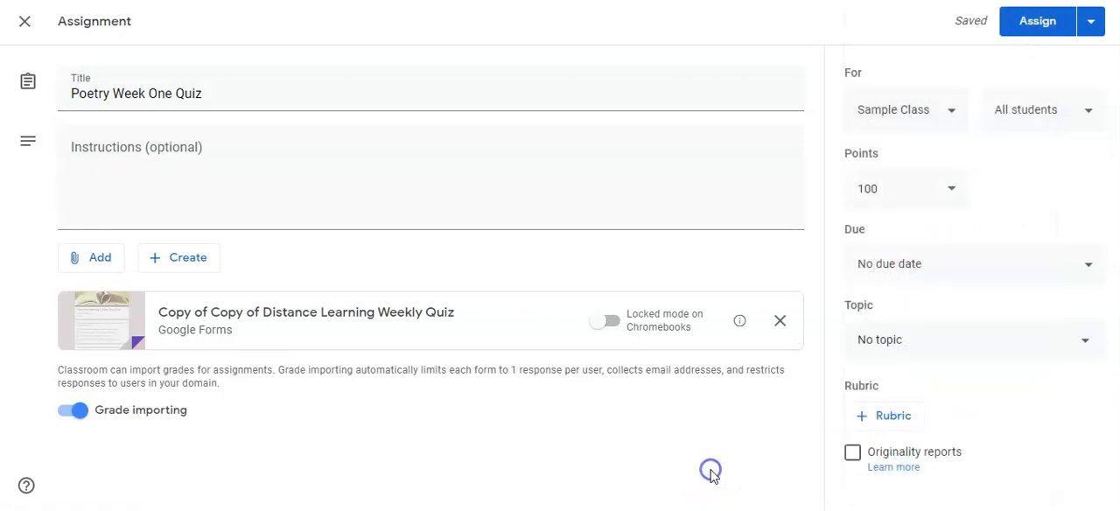
click(952, 190)
click(954, 192)
click(1060, 188)
- Set the assignment's due date to Friday, April 24, 11:59 PM
click(980, 249)
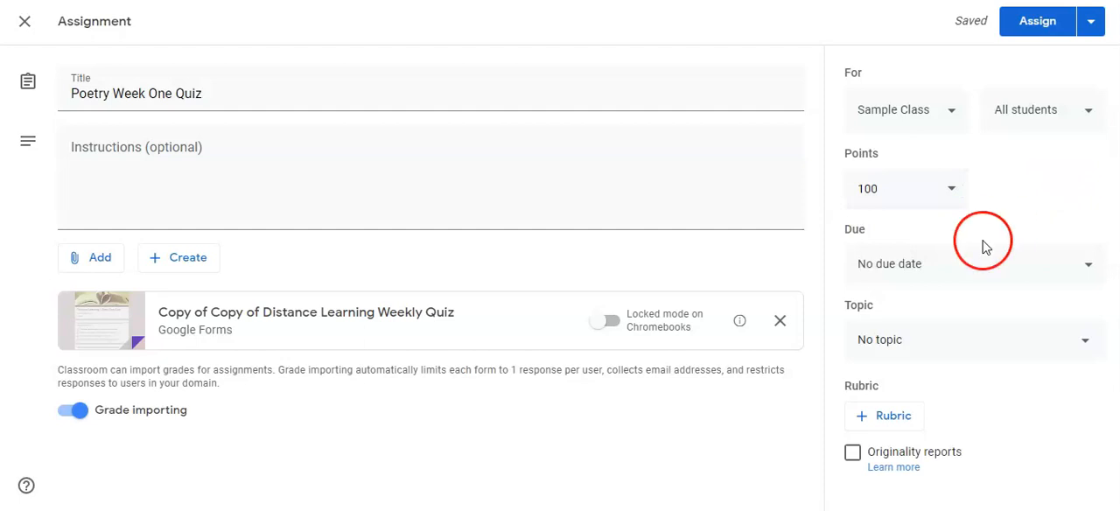
click(907, 325)
click(1008, 258)
click(920, 375)
click(777, 426)
- File the quiz under the topic "4/6/20 - 4/10/20" and assign it to Sample Class
click(897, 357)
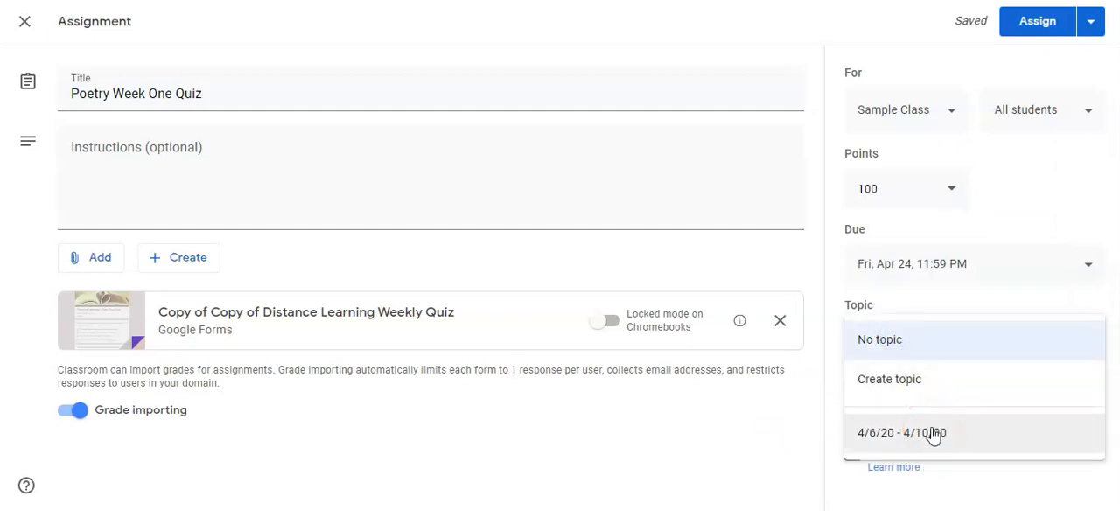
click(933, 433)
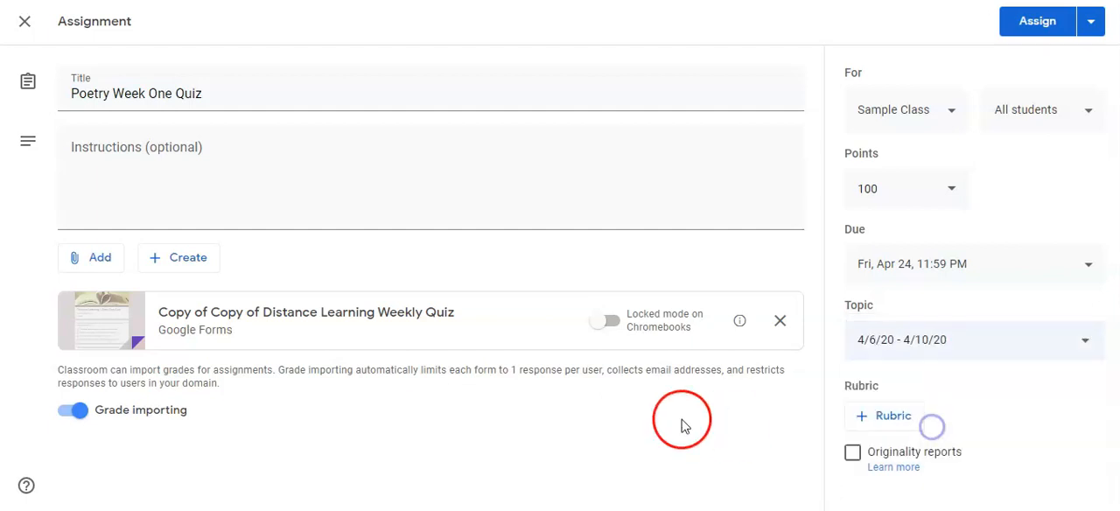
click(680, 420)
click(1028, 33)
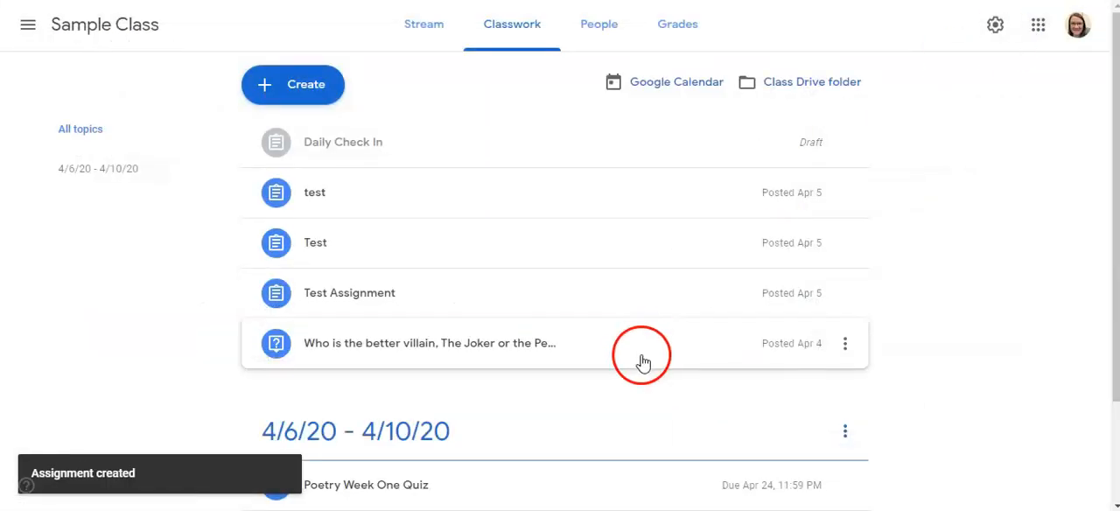
scroll(642, 363, down, 2)
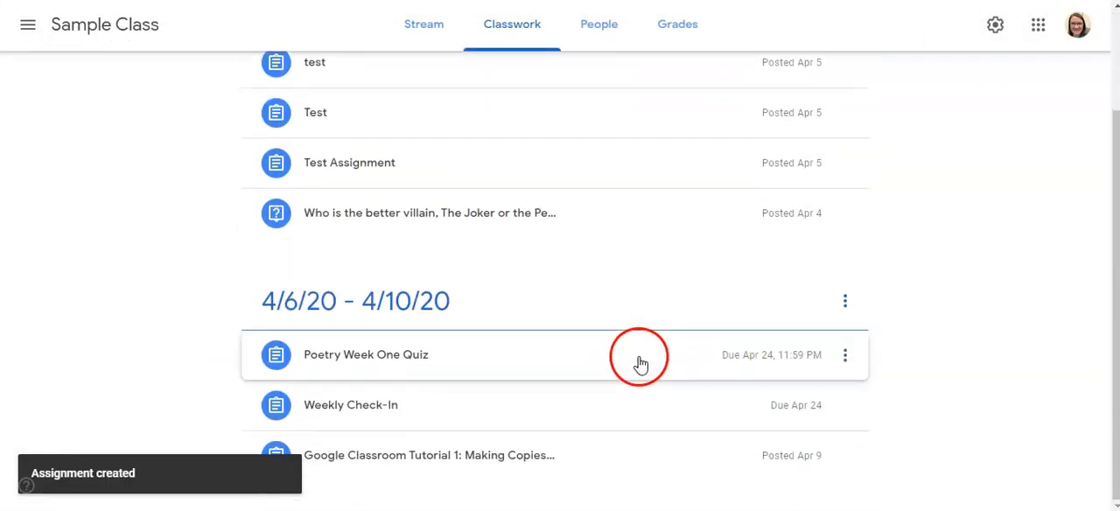
- Review the student work page of the posted "Poetry Week One Quiz" assignment and preview its attached quiz form
click(332, 359)
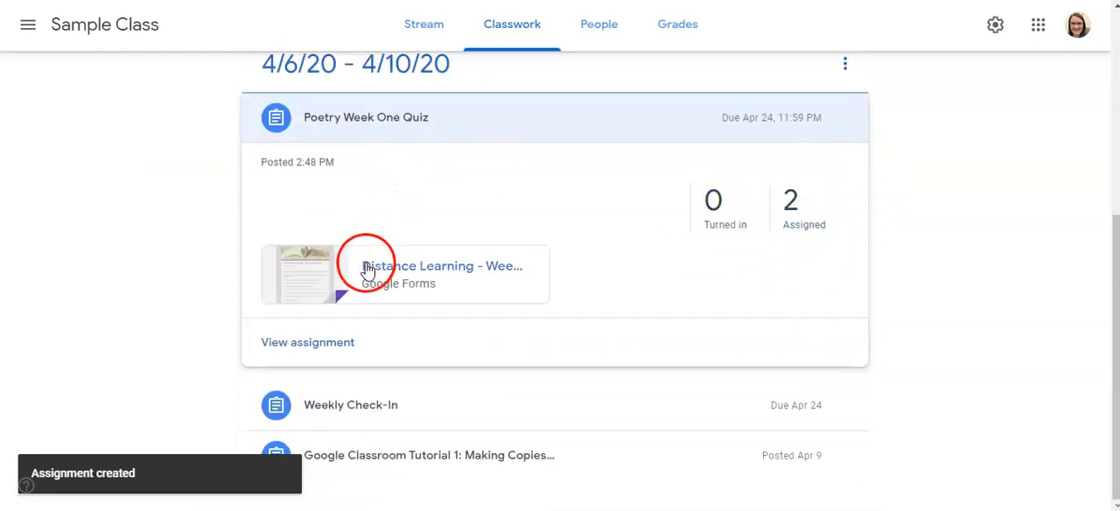
click(275, 346)
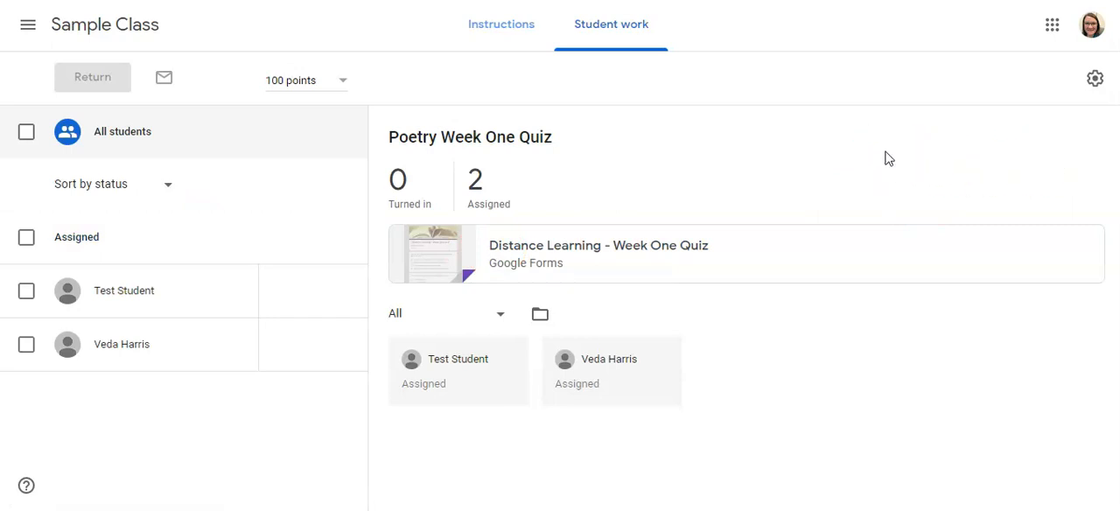
click(528, 254)
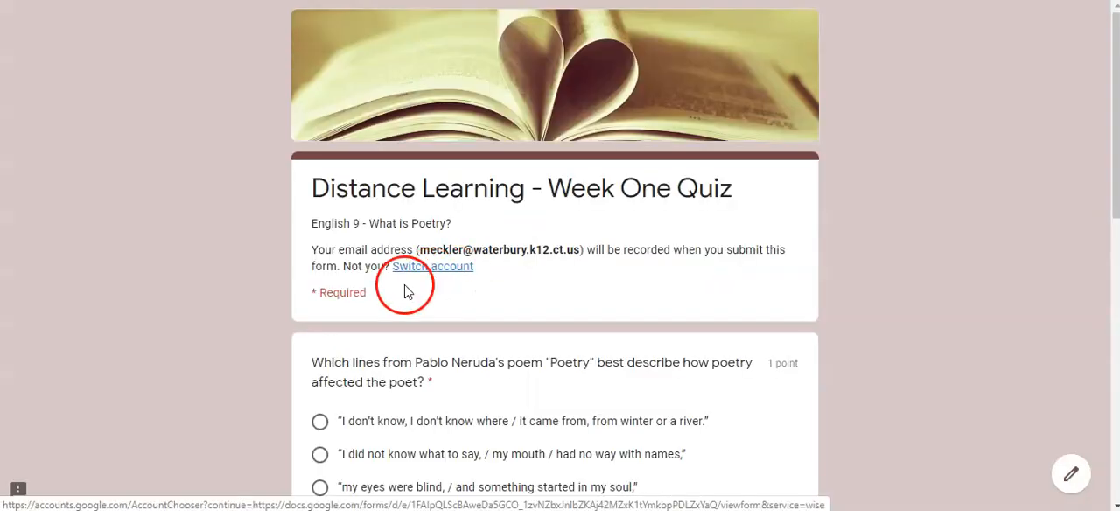
scroll(865, 315, down, 3)
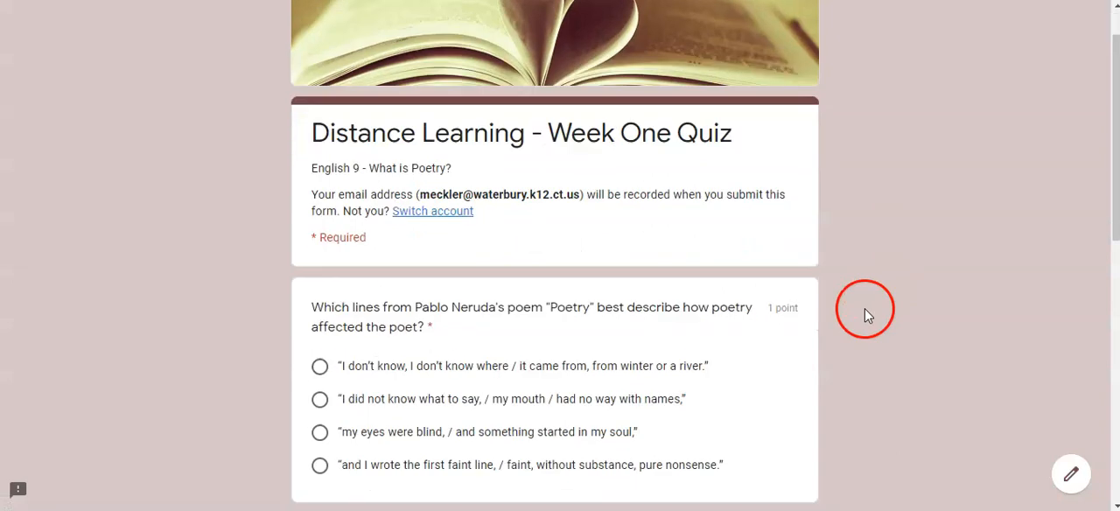
scroll(865, 315, up, 3)
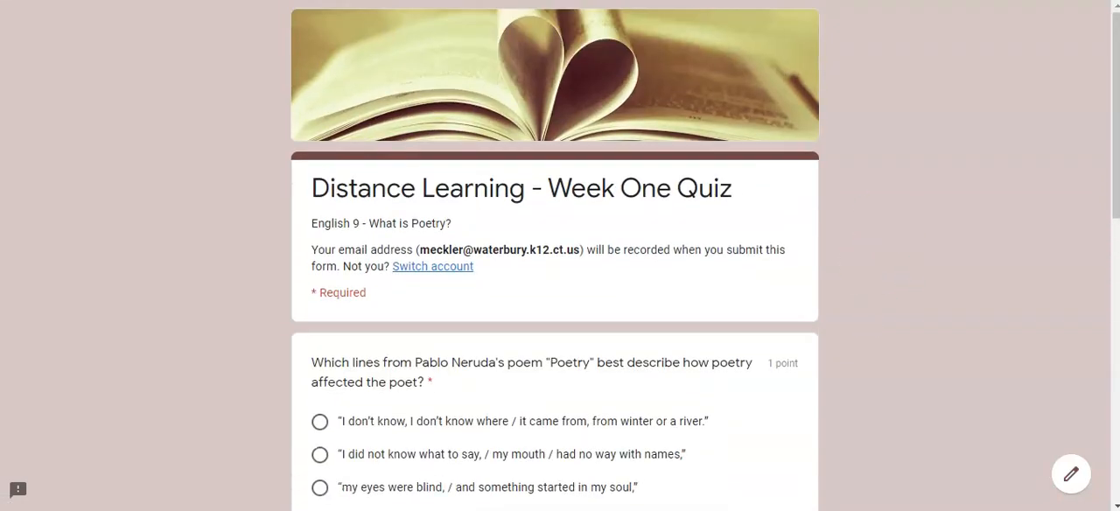
key(ctrl+w)
- Switch to Google Drive and open "Copy of Copy of Distance Learning Weekly Quiz" from within the "1. Google Classroom Content" folder in My Drive
click(1053, 25)
click(981, 110)
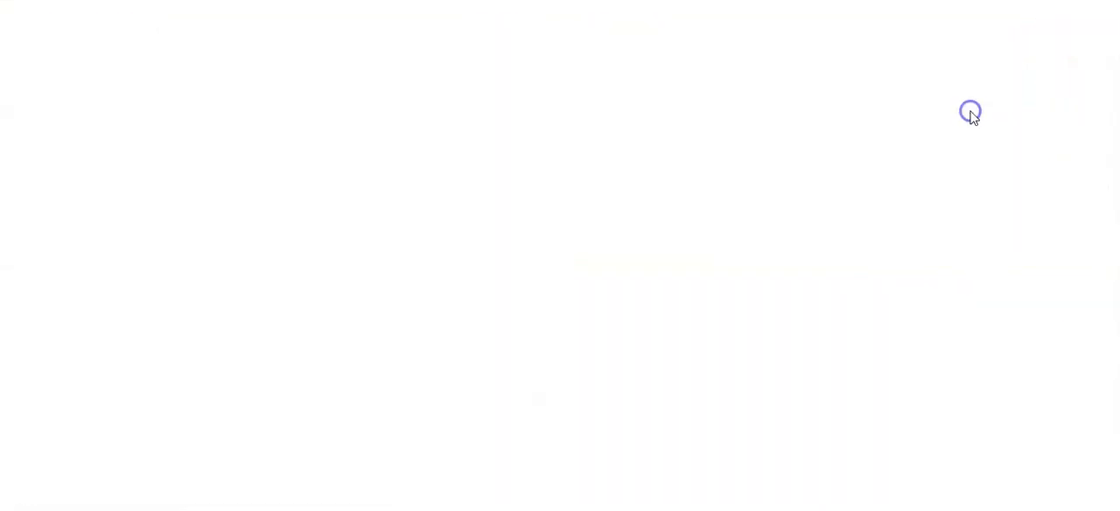
click(70, 160)
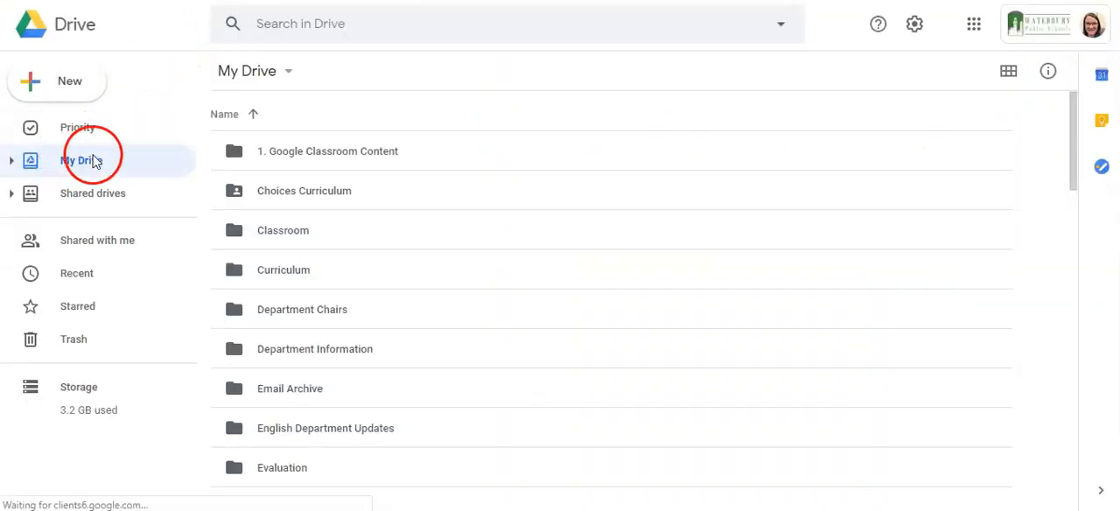
double_click(262, 155)
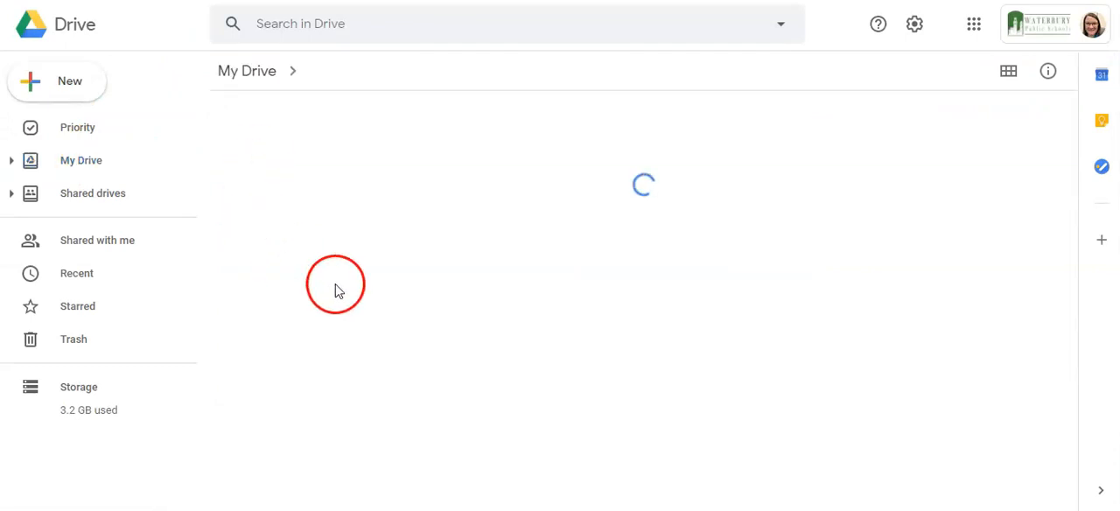
double_click(267, 302)
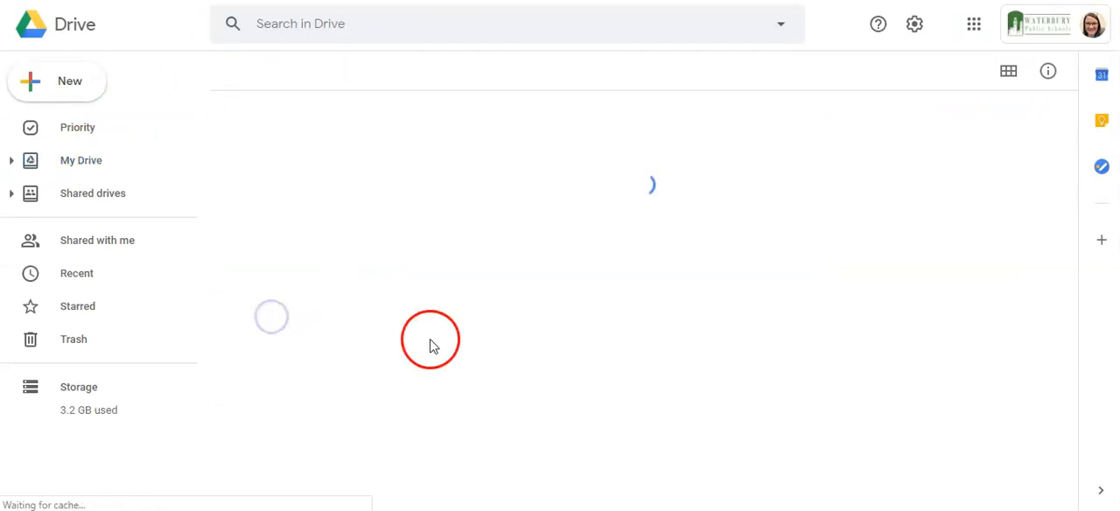
double_click(313, 272)
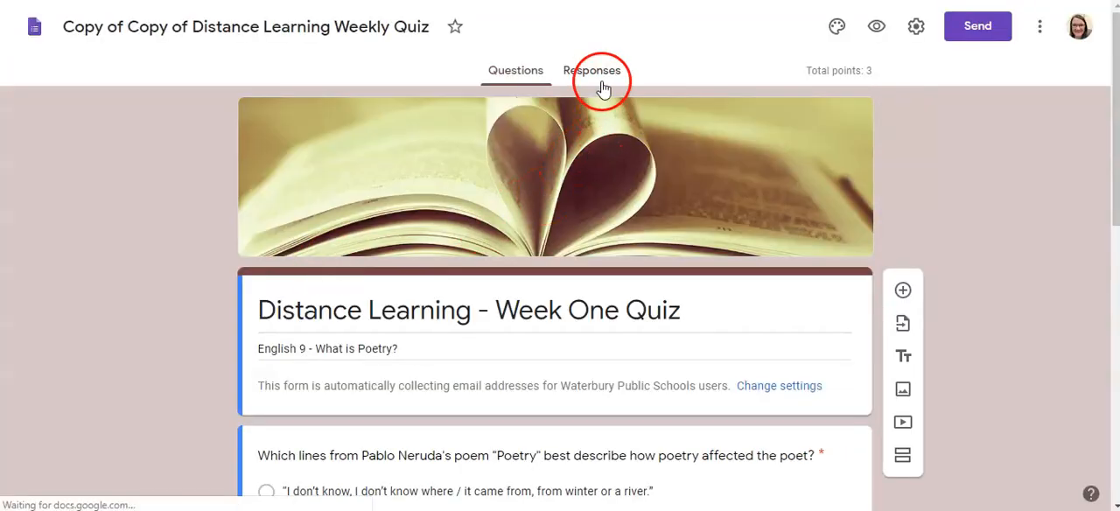
- Show the quiz form's responses and start creating a spreadsheet for them
click(597, 72)
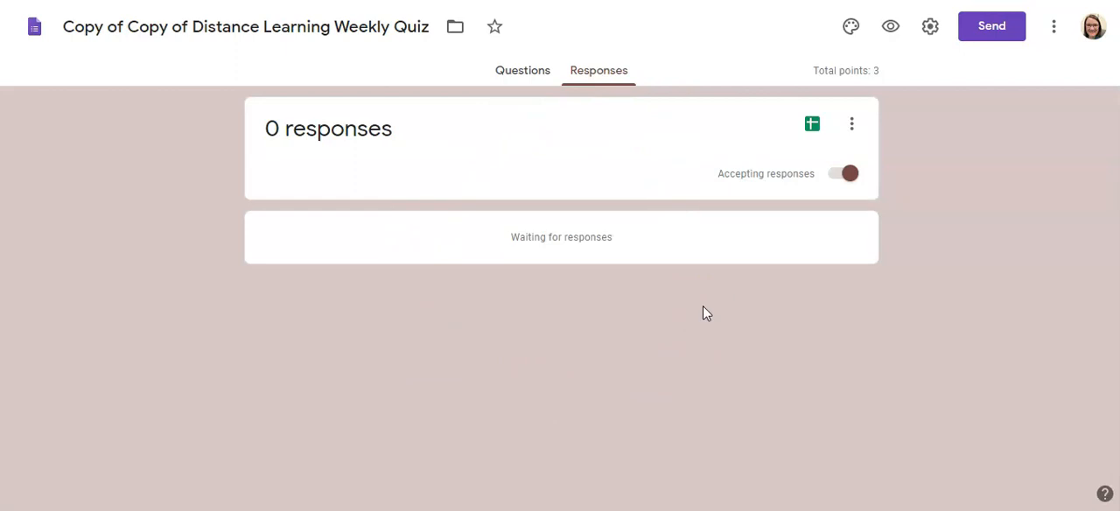
click(810, 126)
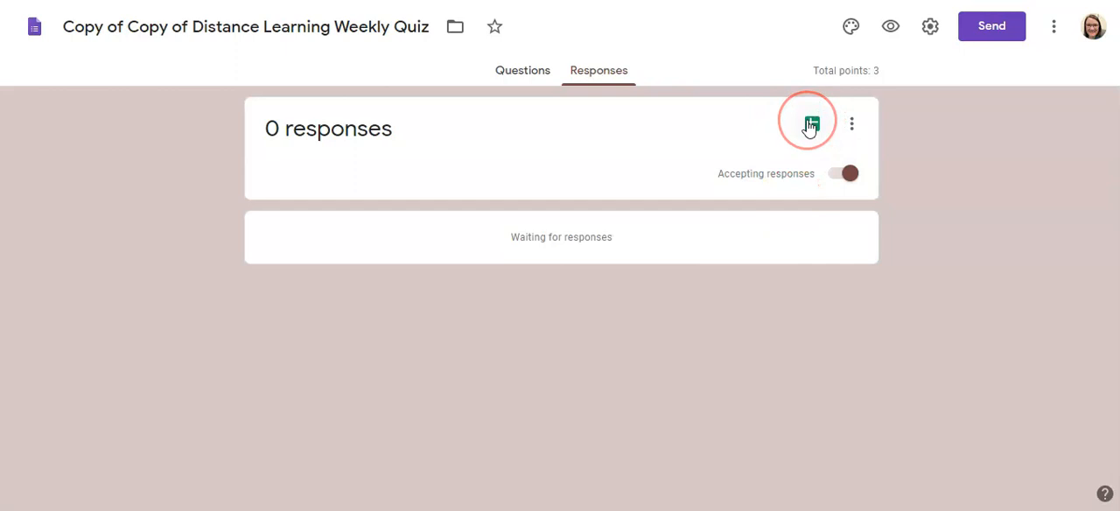